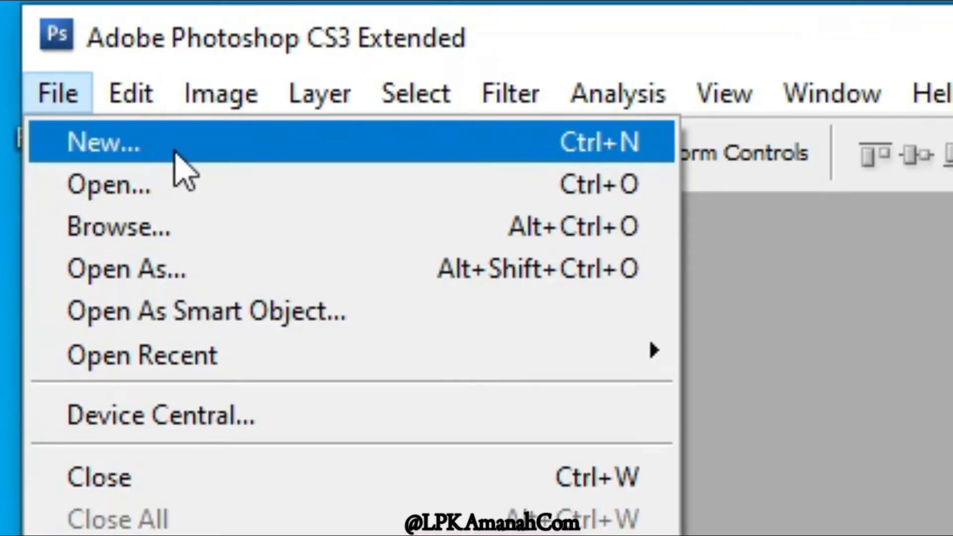
- Create a new blank document measuring 20 × 20 cm at 300 pixels/inch in RGB Color with a white background
click(190, 147)
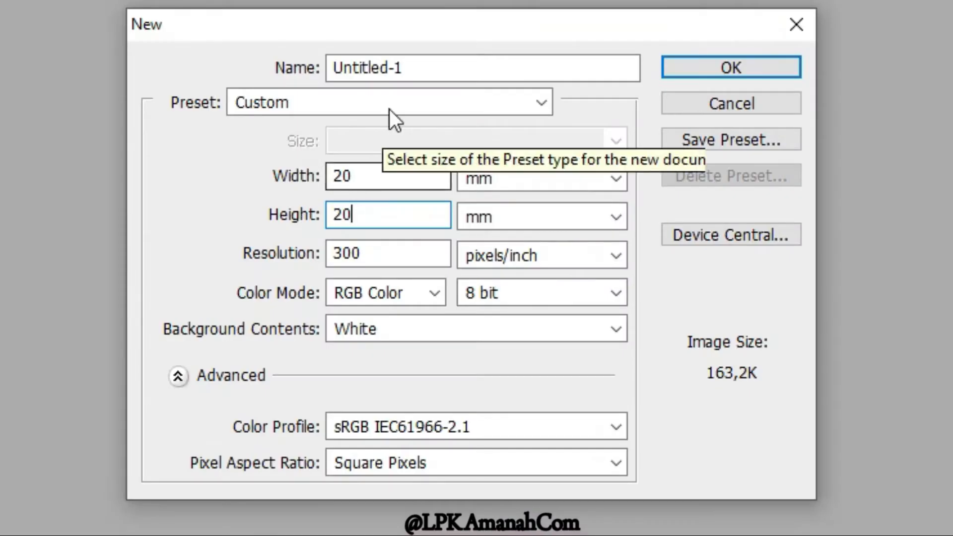
click(562, 179)
click(519, 242)
click(520, 219)
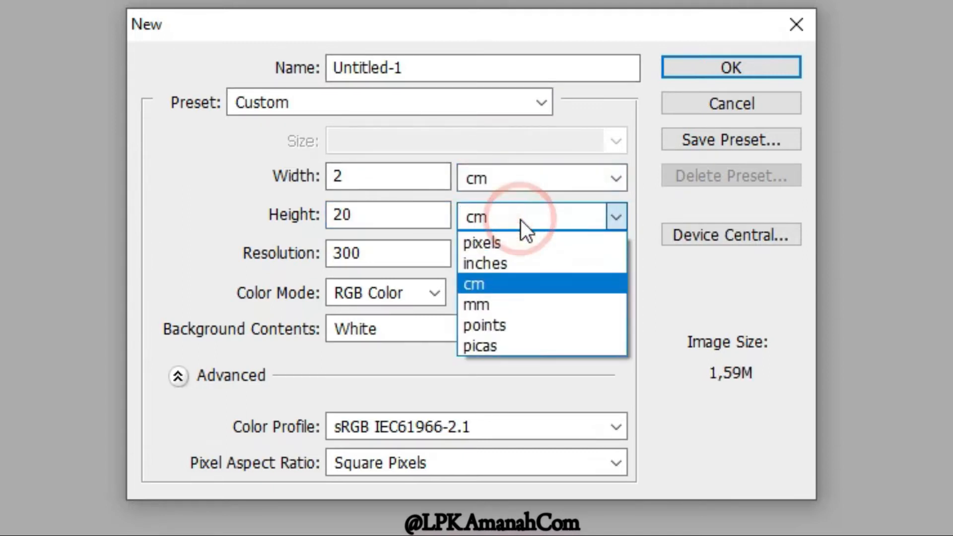
click(513, 285)
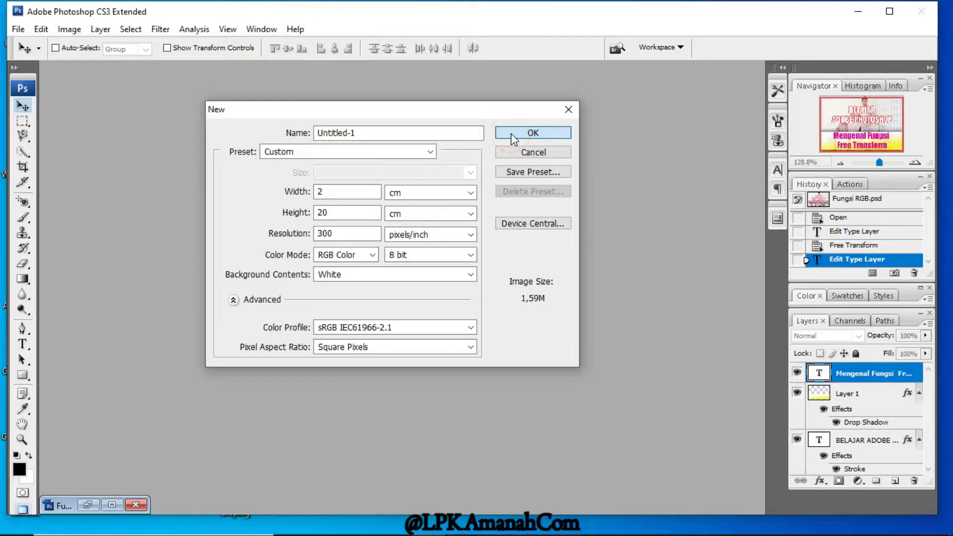
click(511, 133)
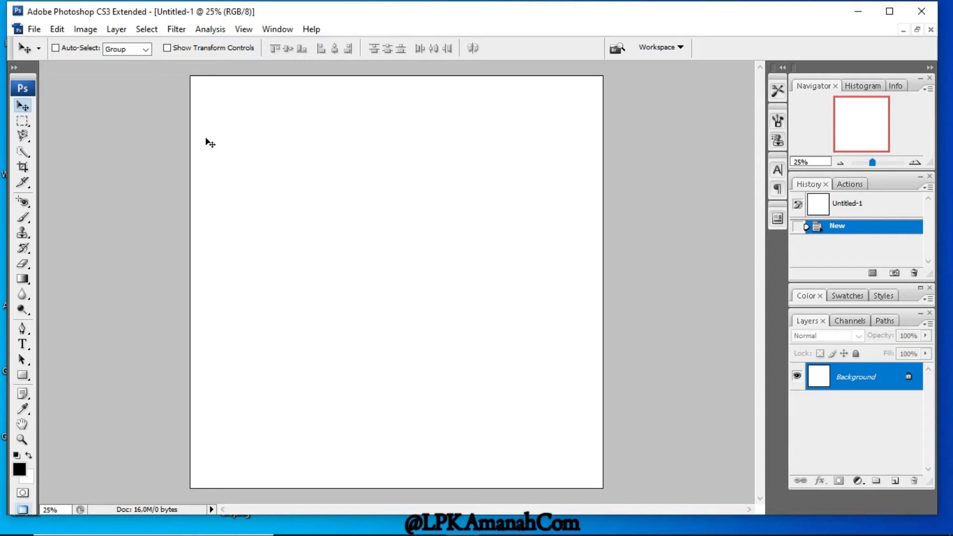
- Place the EMGN-Haircuts-4 image in the document and scale it down to leave a white margin on all sides
click(33, 29)
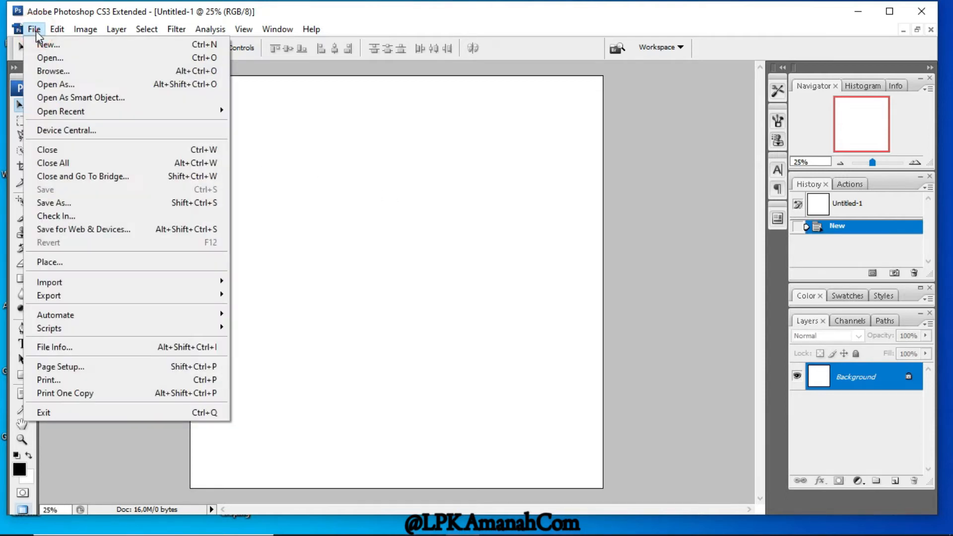
click(54, 263)
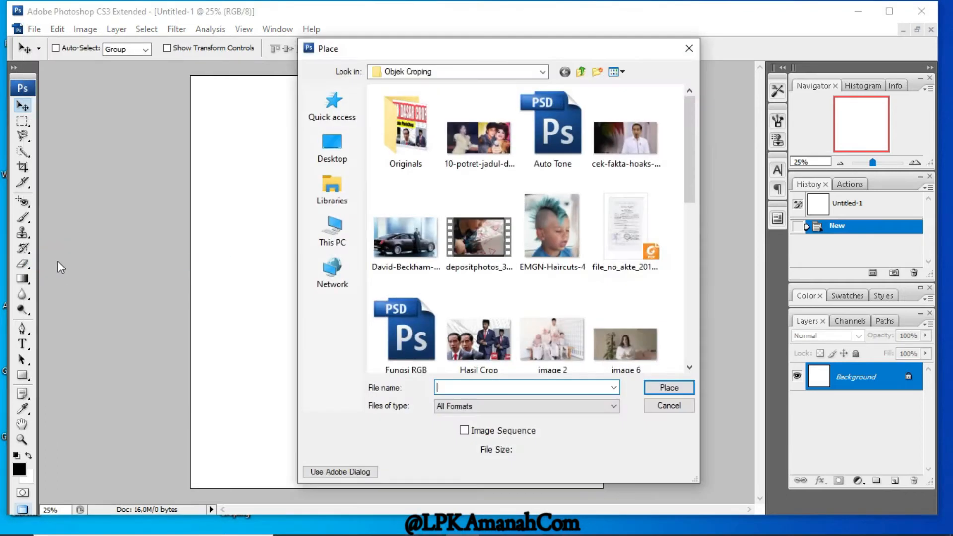
mouse_move(688, 159)
mouse_down()
mouse_move(690, 272)
mouse_move(683, 167)
mouse_up()
click(560, 195)
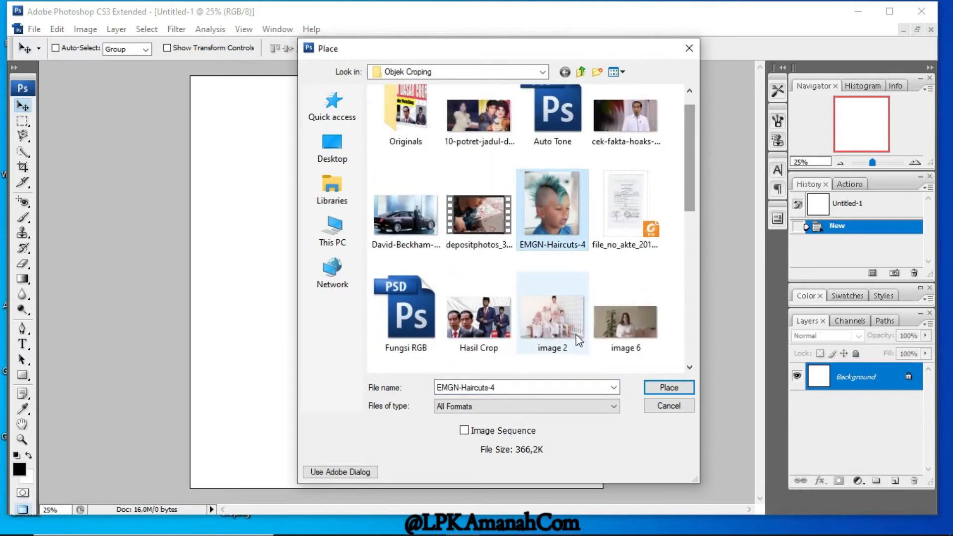
click(667, 389)
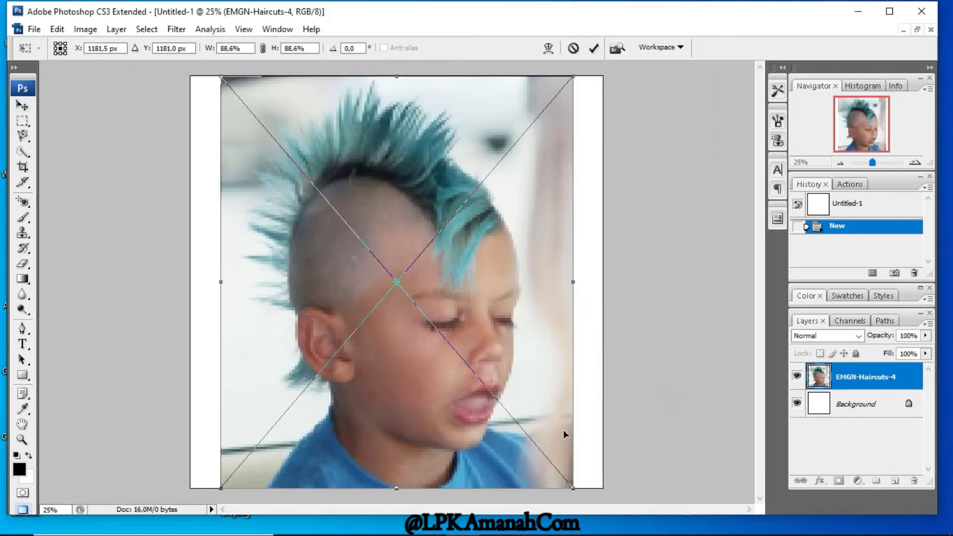
drag(574, 81, 524, 136)
key(Return)
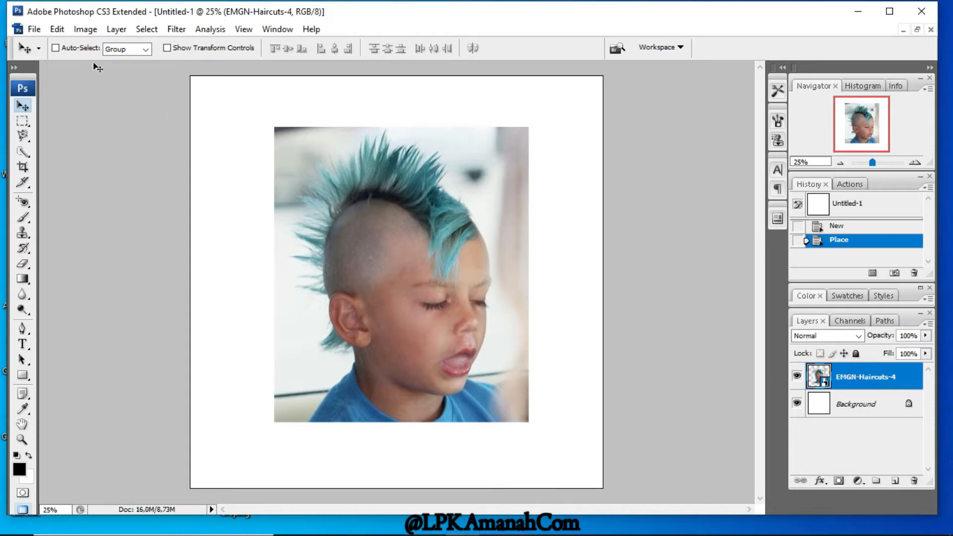
- Free-transform the placed image, trying different widths and heights by its upper-right corner
click(57, 30)
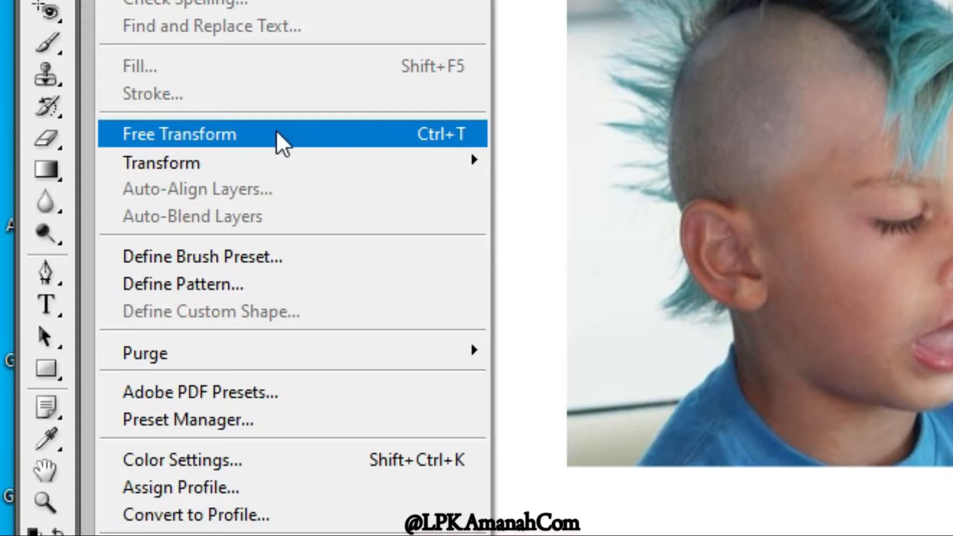
mouse_move(252, 155)
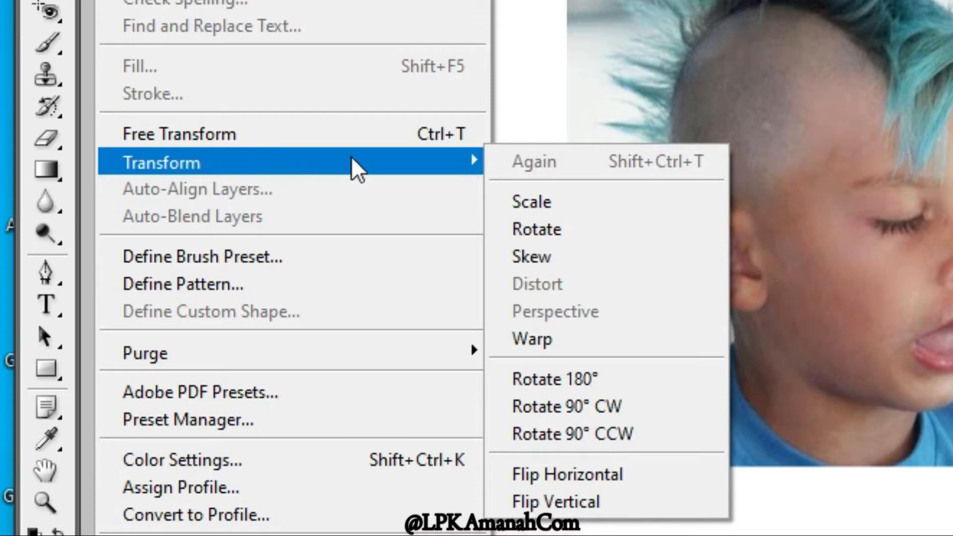
click(430, 165)
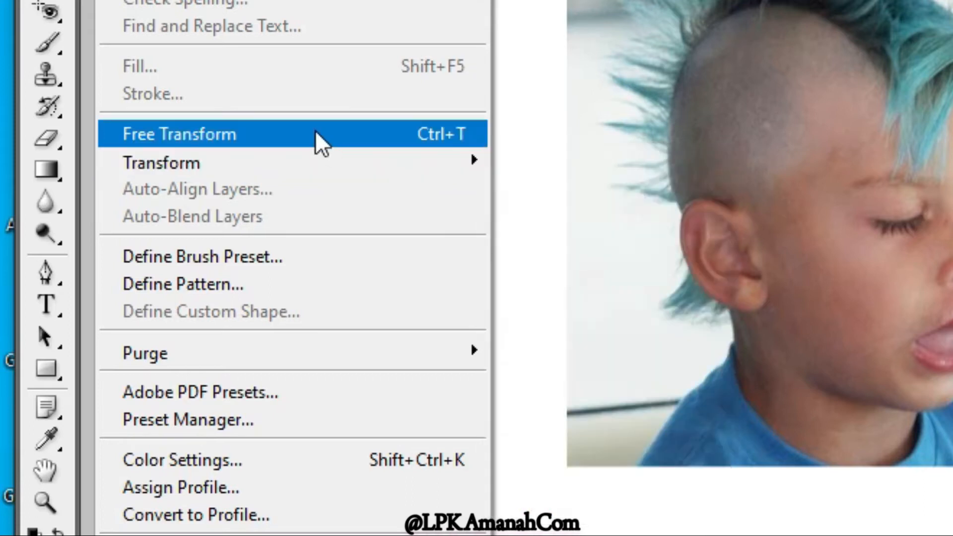
click(316, 133)
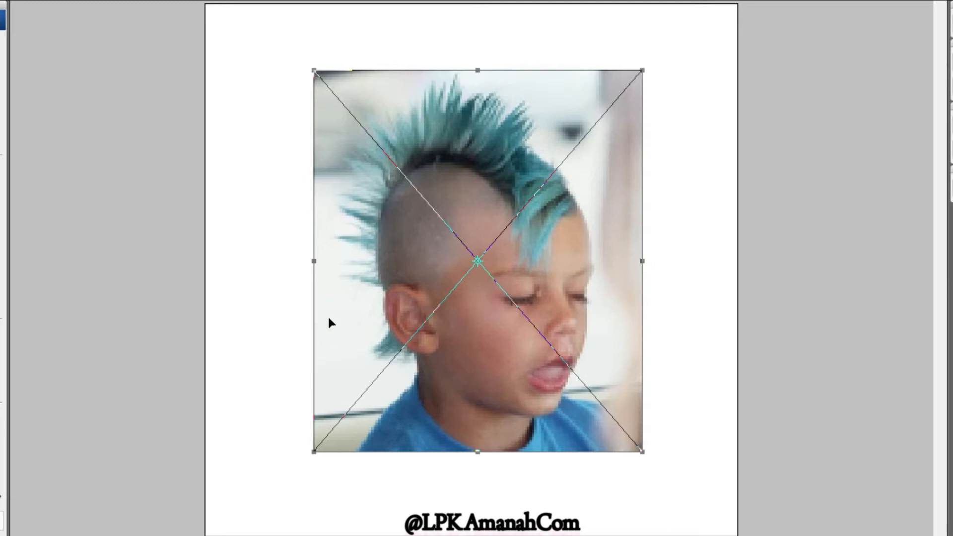
drag(642, 70, 514, 263)
drag(433, 122, 552, 108)
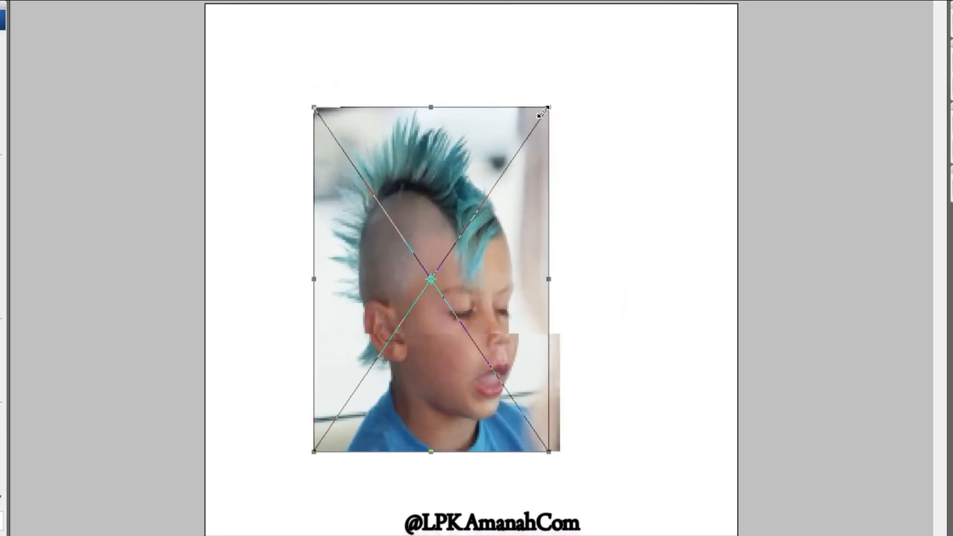
drag(475, 121, 666, 103)
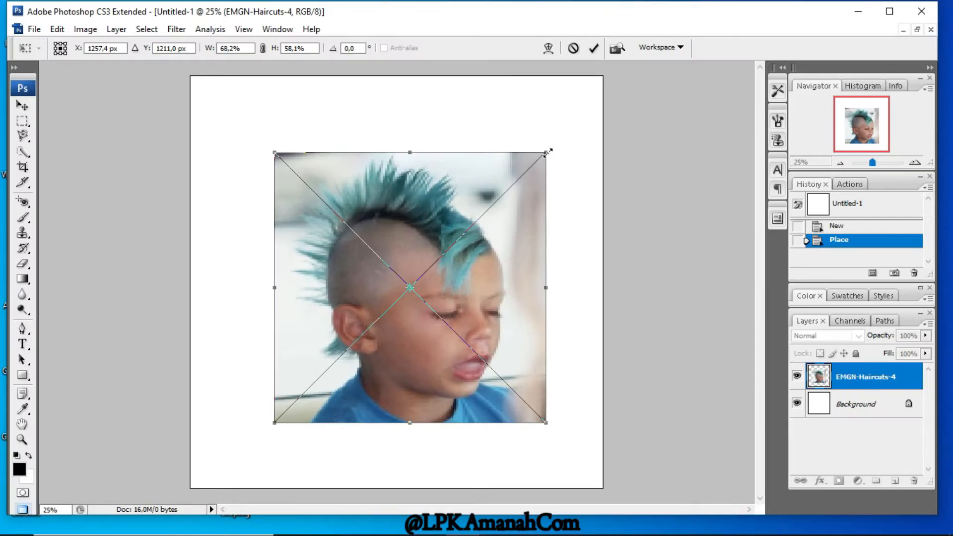
mouse_move(547, 152)
mouse_down()
mouse_move(517, 144)
mouse_move(474, 201)
mouse_move(544, 104)
mouse_move(557, 165)
mouse_move(397, 215)
mouse_move(543, 151)
mouse_up()
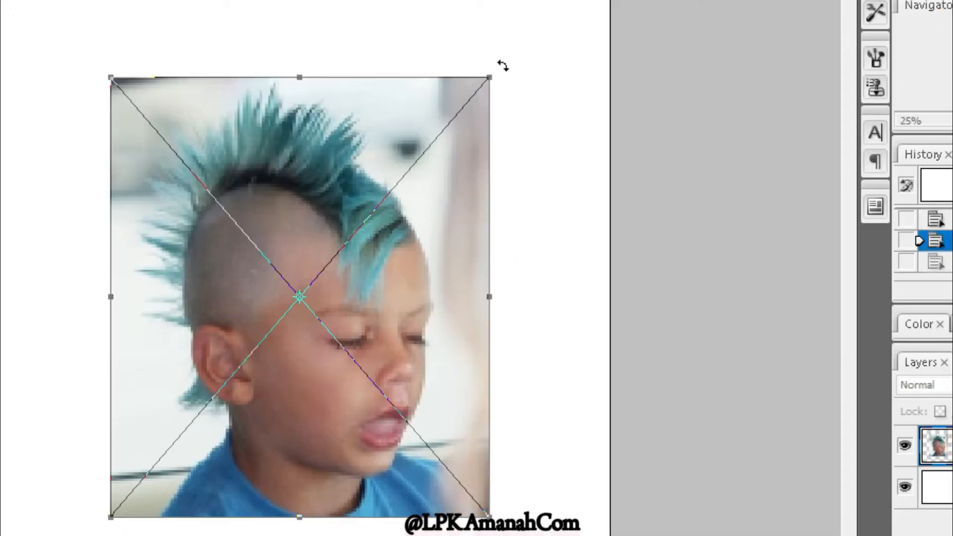
- Rotate the image counterclockwise by about 5.3° and commit the transform
drag(503, 65, 579, 261)
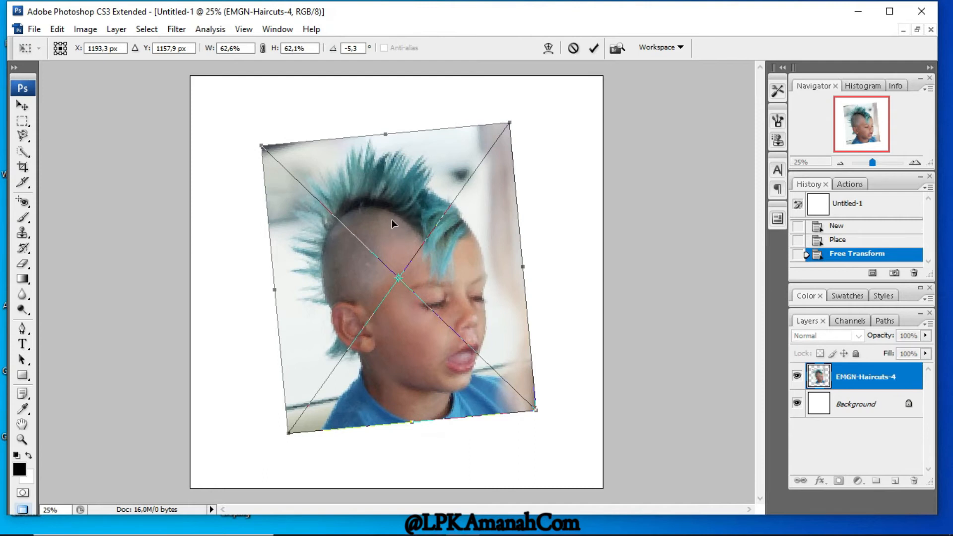
key(Return)
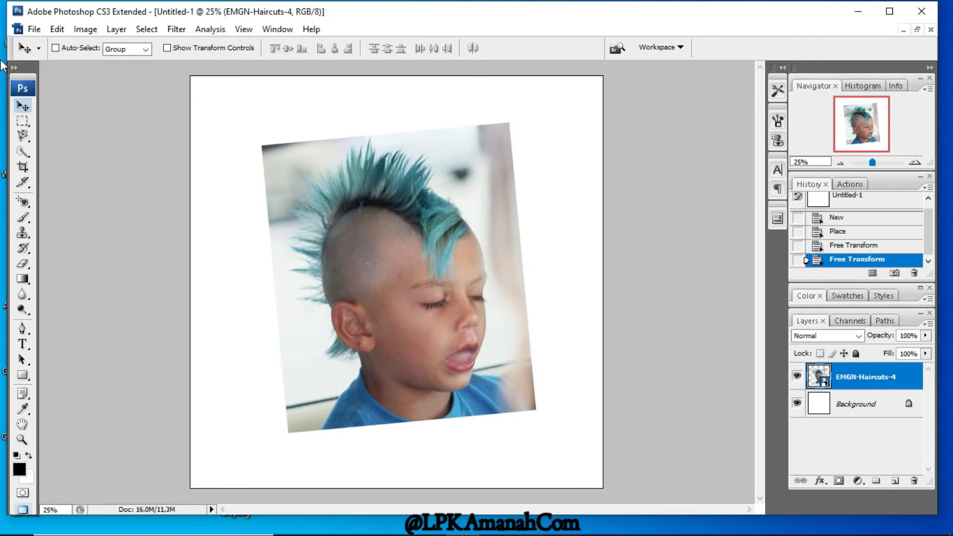
key(ctrl+z)
key(Return)
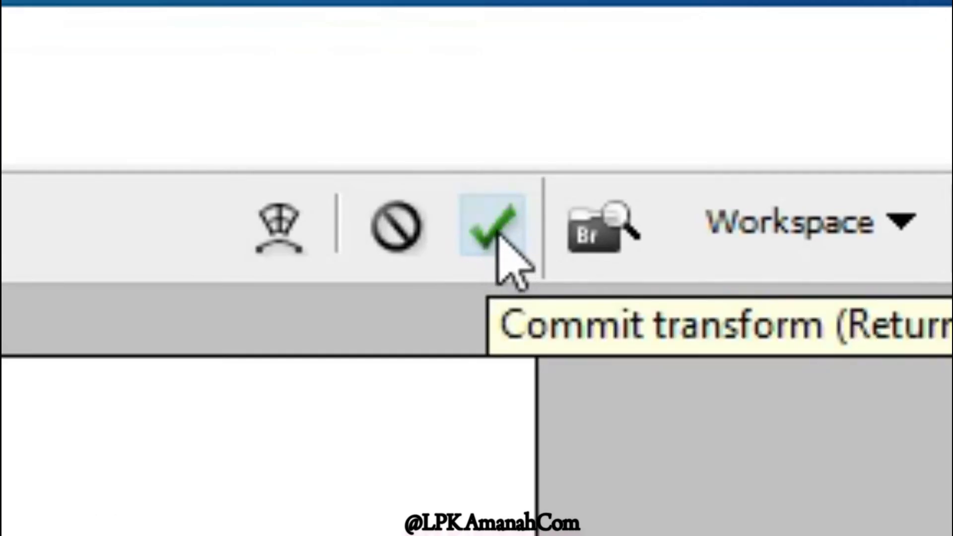
click(507, 227)
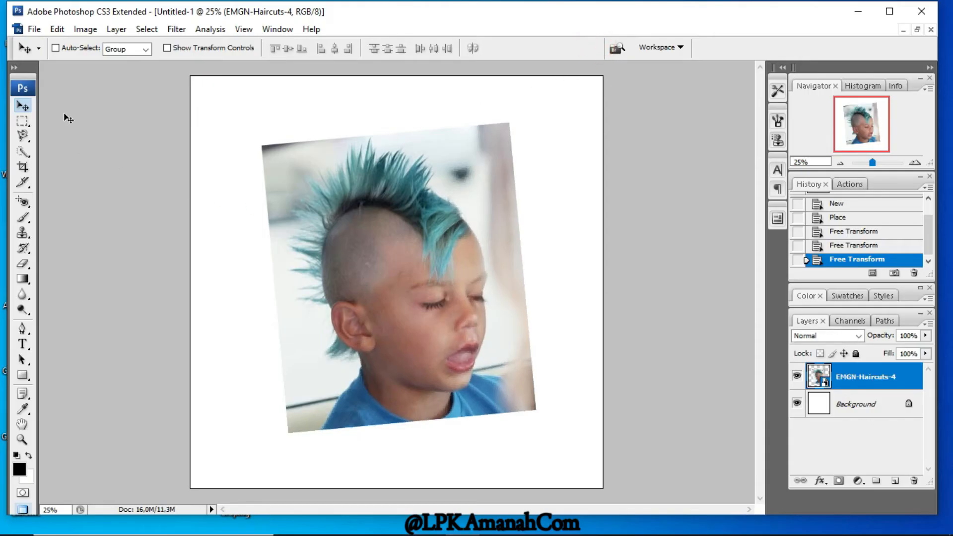
- Set the image's rotation to 0,0° with Free Transform so it stands upright
click(57, 29)
click(92, 261)
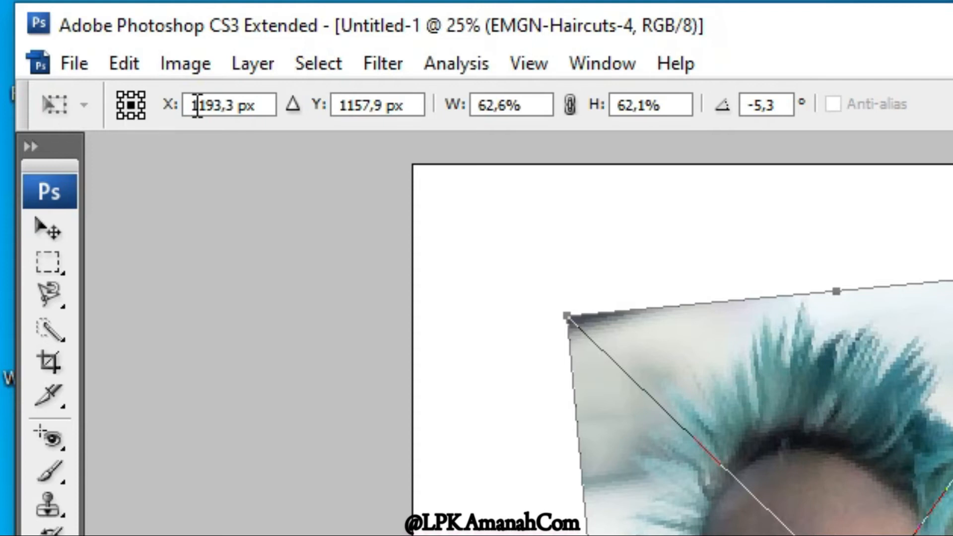
click(755, 106)
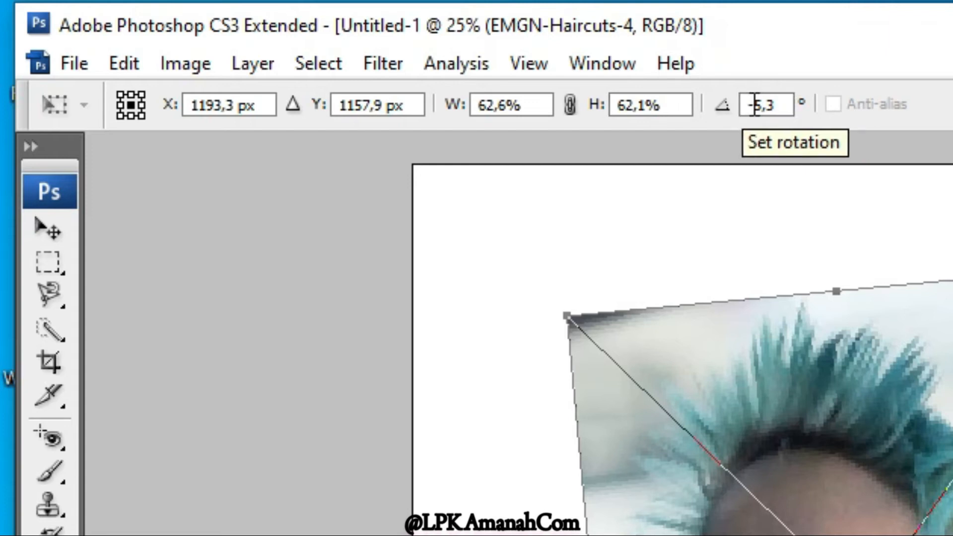
drag(759, 103, 748, 99)
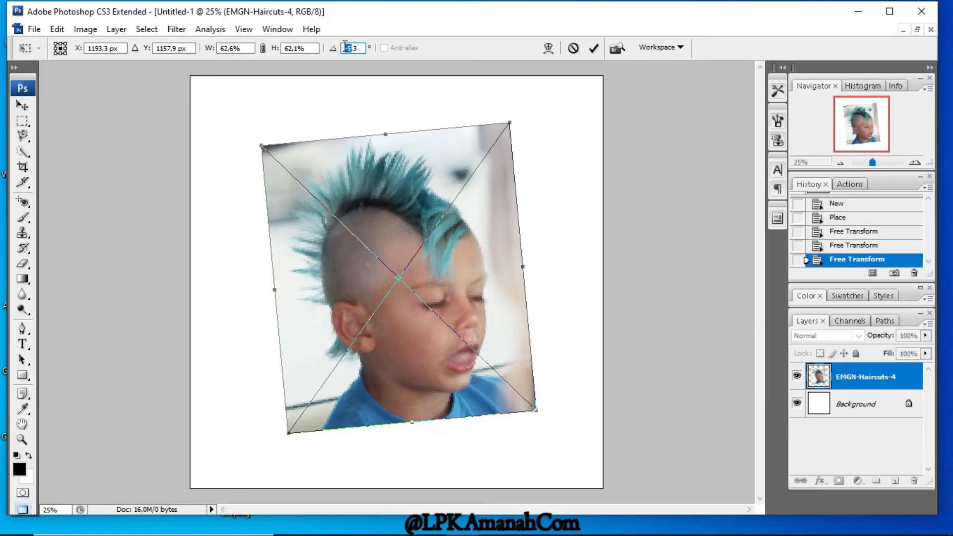
text(0,)
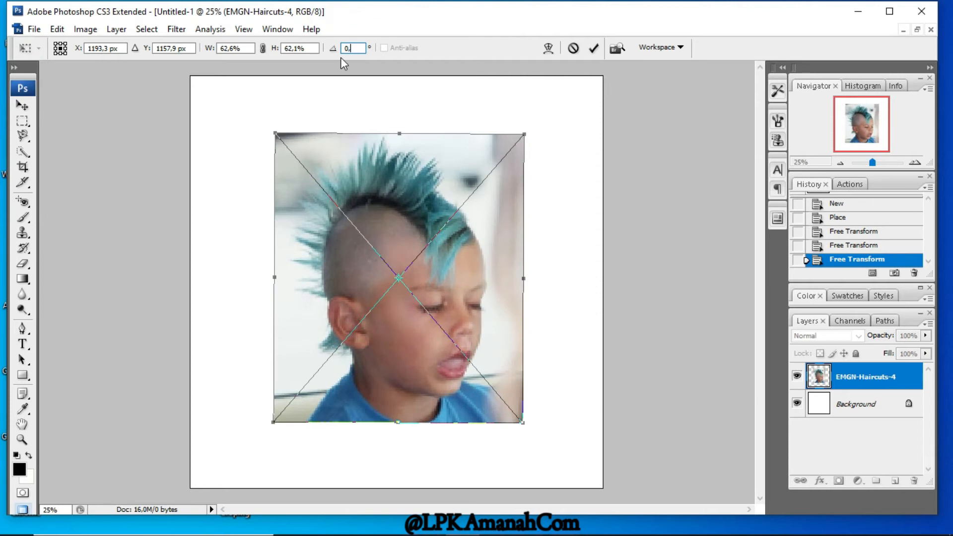
key(BackSpace)
text(0)
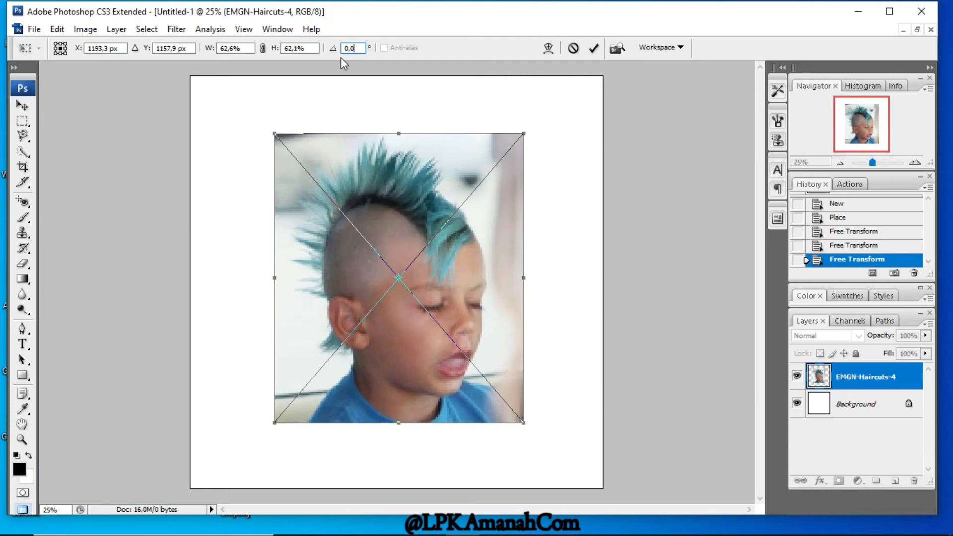
key(Return)
right_click(395, 149)
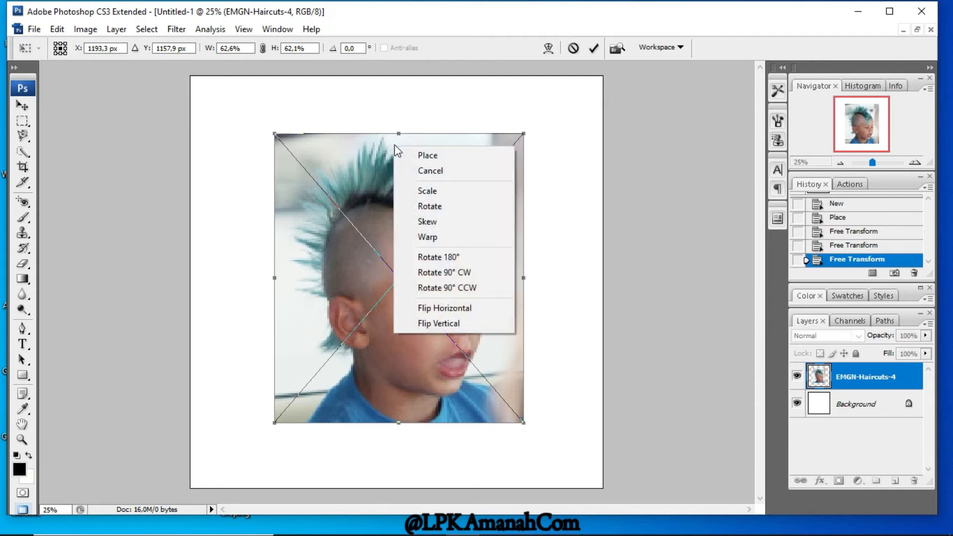
right_click(386, 144)
click(373, 145)
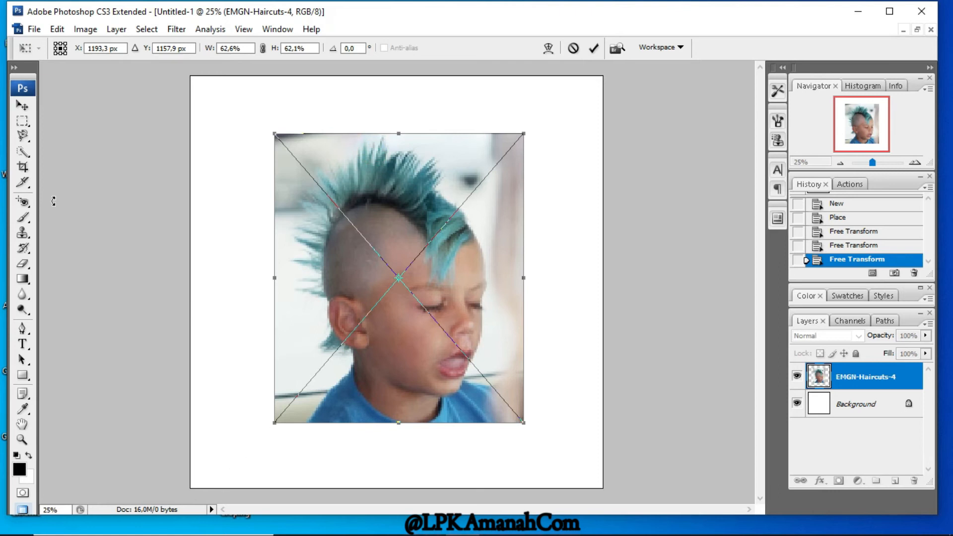
click(57, 29)
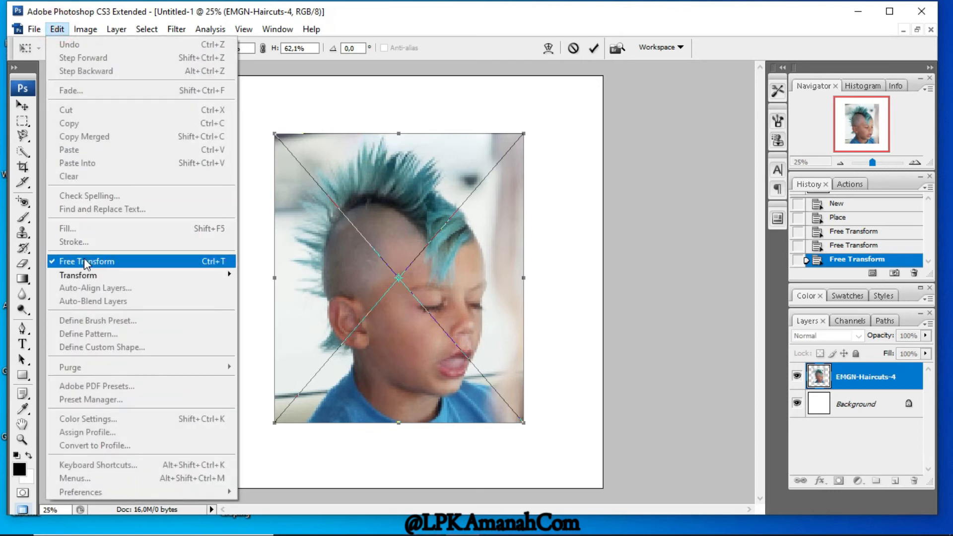
click(85, 261)
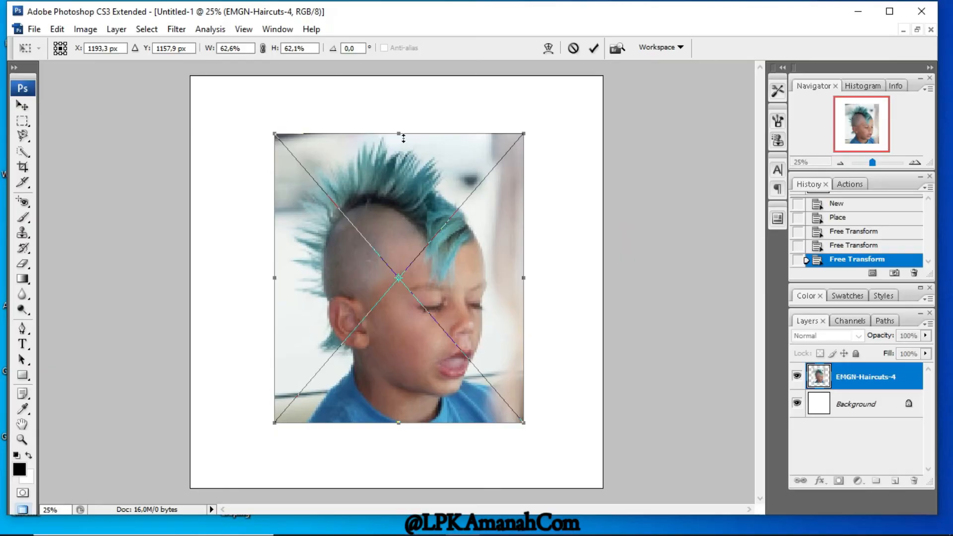
- Skew the image by shifting its top edge to the right, slanting it into a parallelogram
right_click(404, 139)
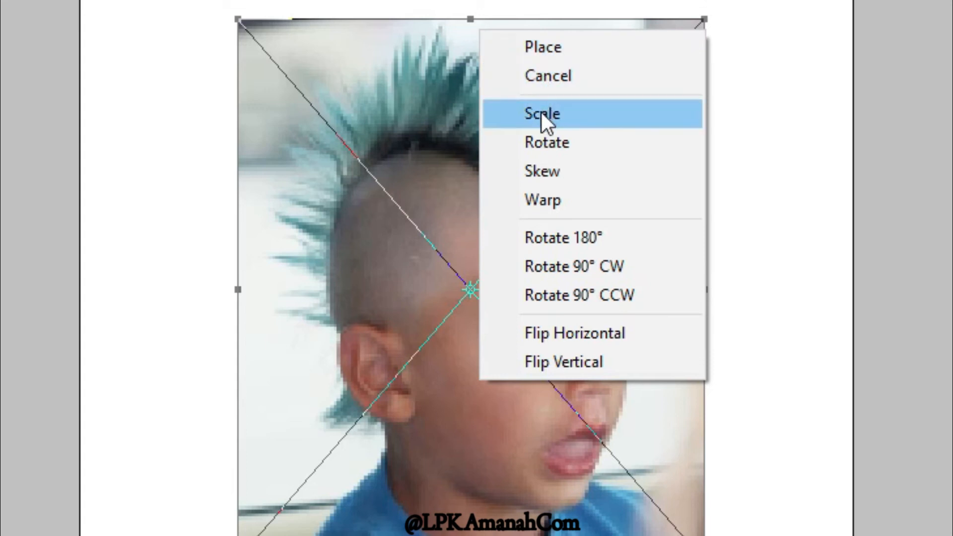
click(544, 170)
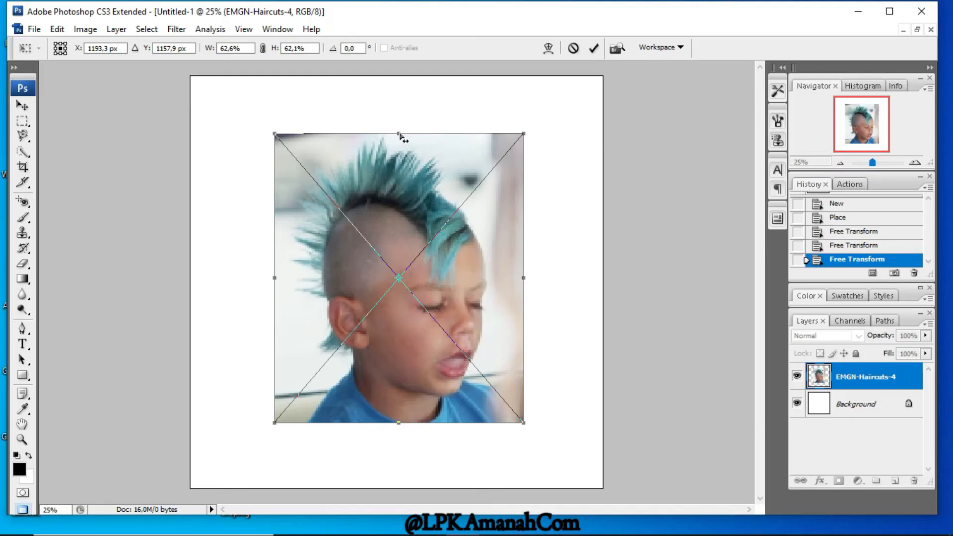
mouse_move(399, 134)
mouse_down()
mouse_move(377, 133)
mouse_move(410, 135)
mouse_move(393, 134)
mouse_up()
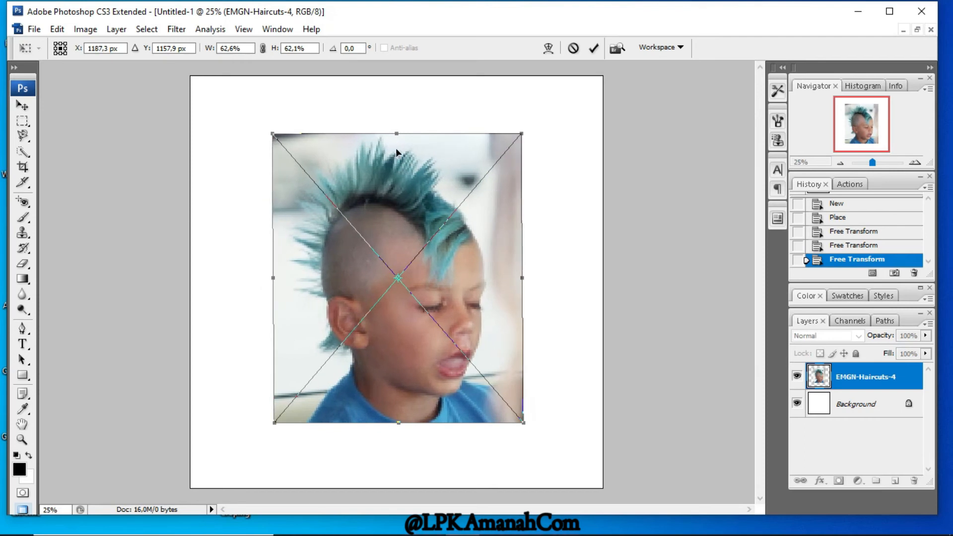
drag(397, 134, 441, 134)
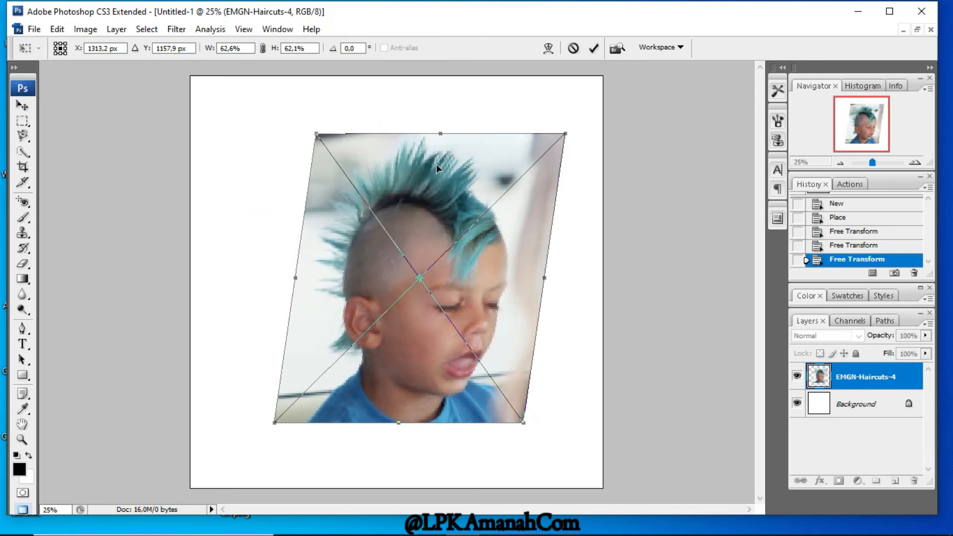
- Scale the skewed image by its upper-right corner to about 62,0% width and 64,5% height
right_click(427, 189)
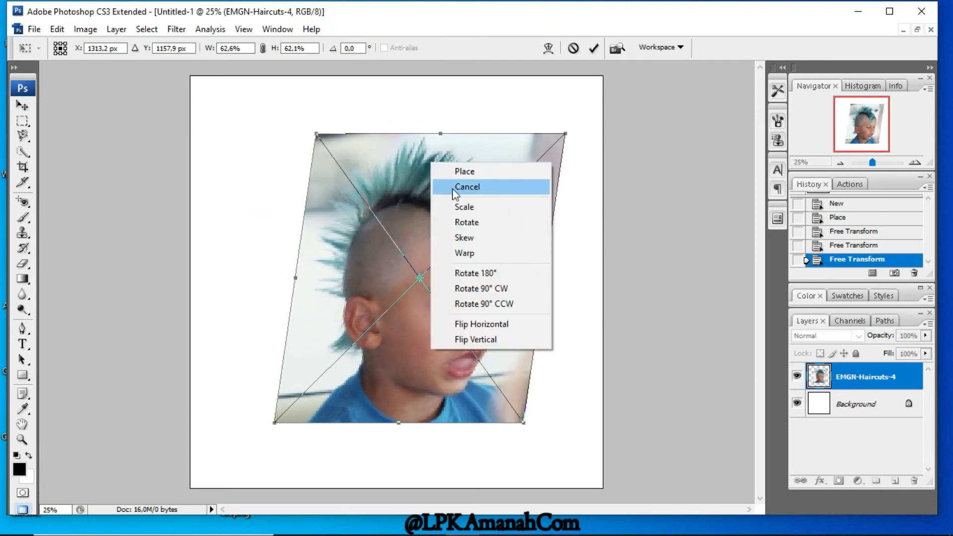
click(462, 207)
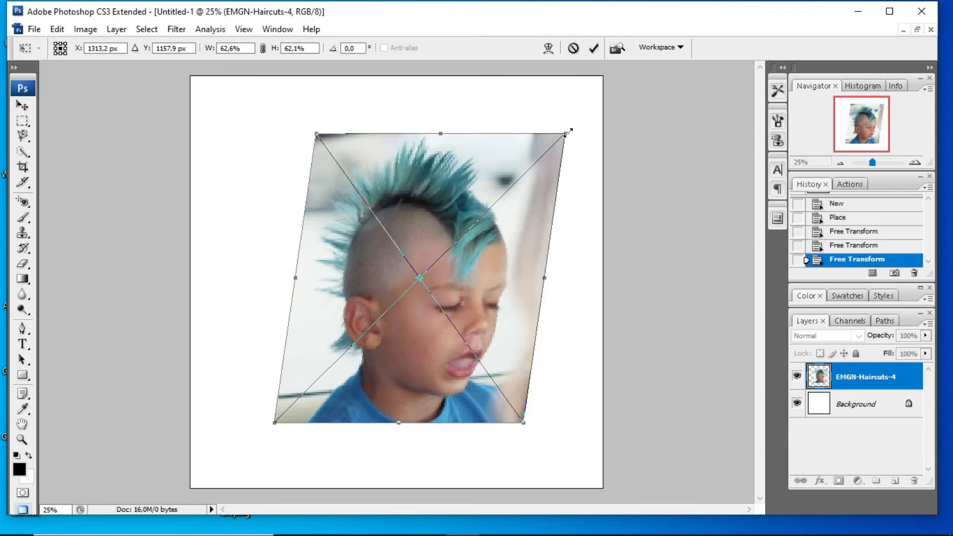
mouse_move(566, 133)
mouse_down()
mouse_move(582, 119)
mouse_move(565, 122)
mouse_up()
- Rotate the skewed image clockwise to about 69,2°
right_click(426, 173)
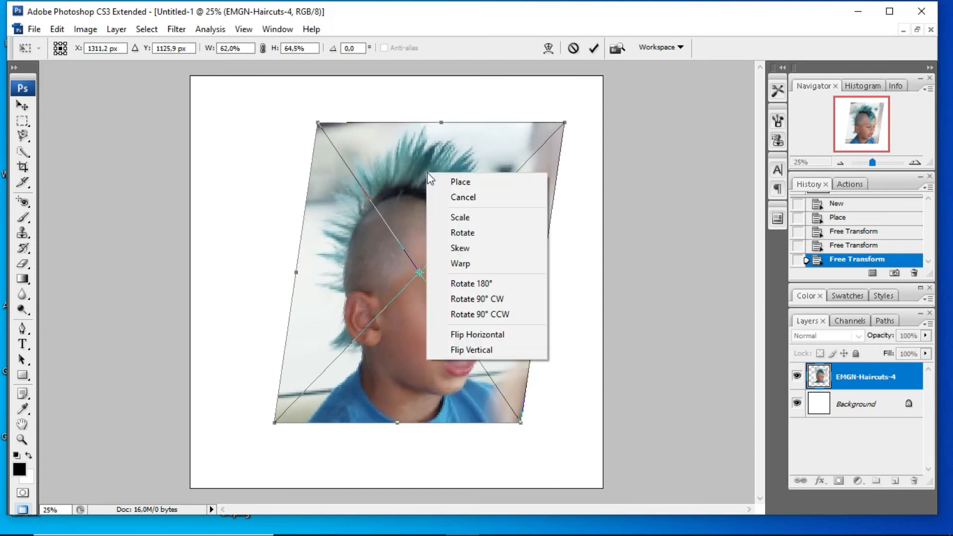
click(461, 234)
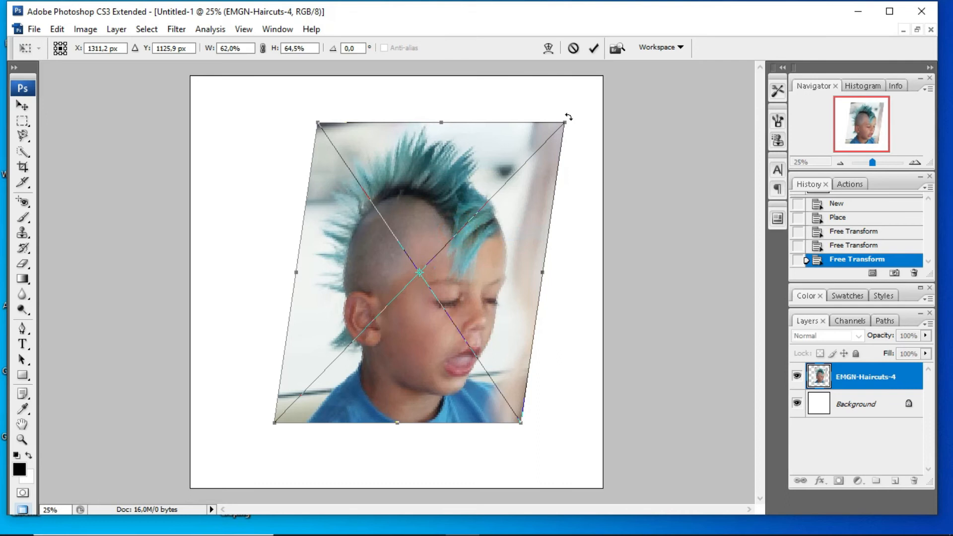
drag(571, 115, 603, 178)
drag(522, 127, 588, 214)
- Warp the rotated image by pulling its four inner mesh areas outward so the head bulges
right_click(429, 153)
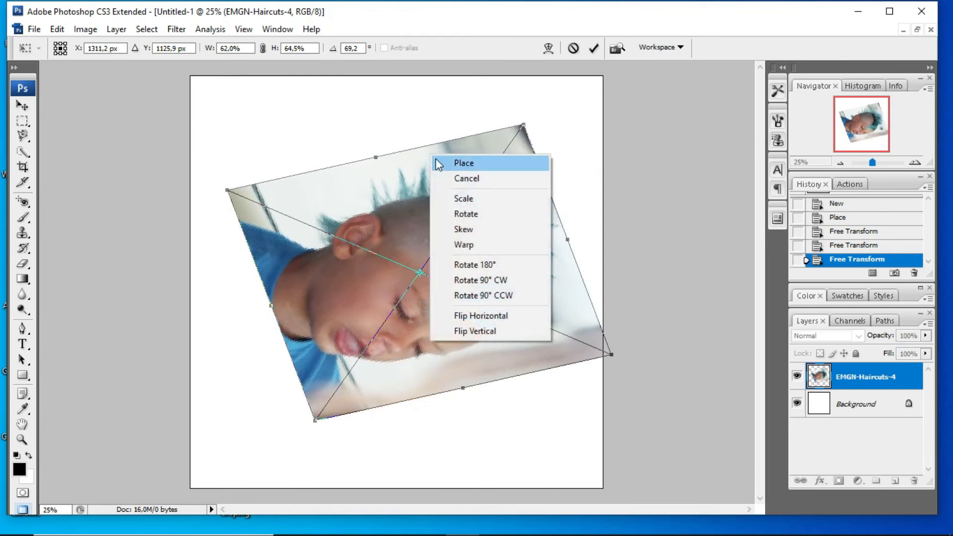
click(463, 244)
drag(457, 223, 493, 185)
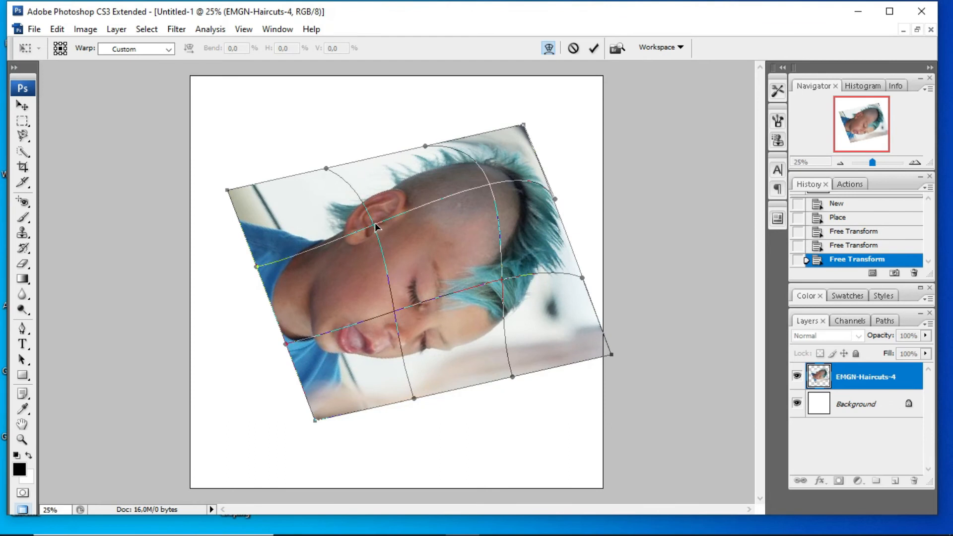
drag(375, 224, 325, 226)
drag(489, 281, 542, 310)
drag(398, 331, 368, 356)
- Rotate the warped image 180°, flip it horizontally and vertically, and commit the transform
right_click(401, 186)
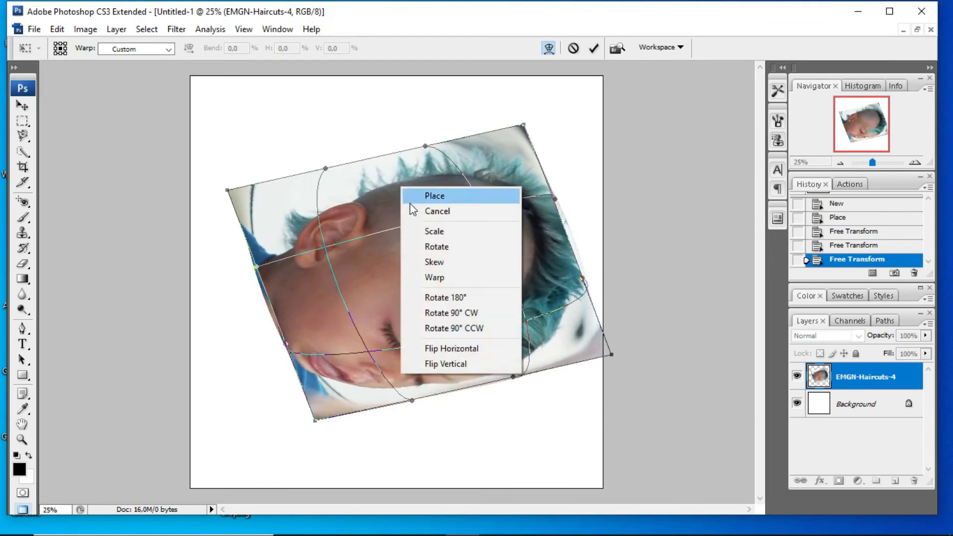
click(436, 299)
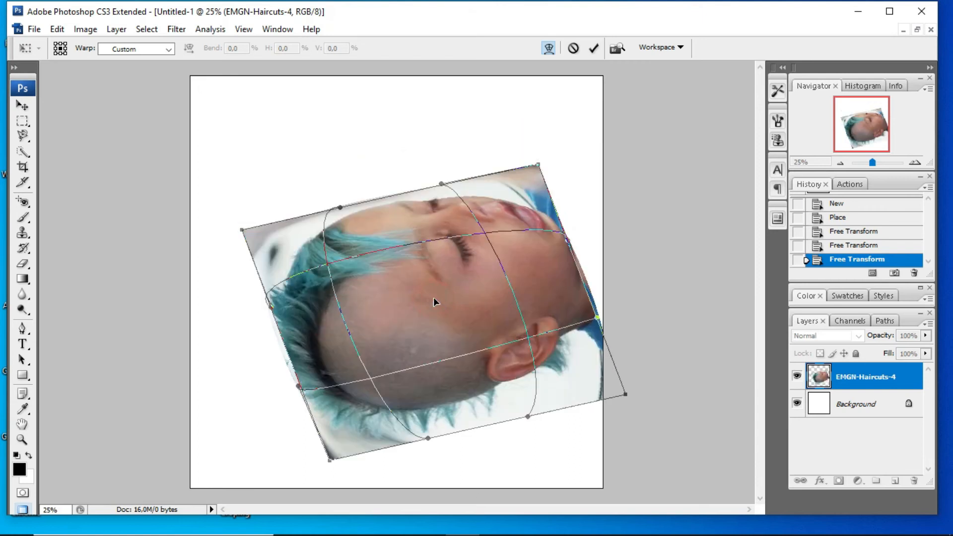
right_click(413, 213)
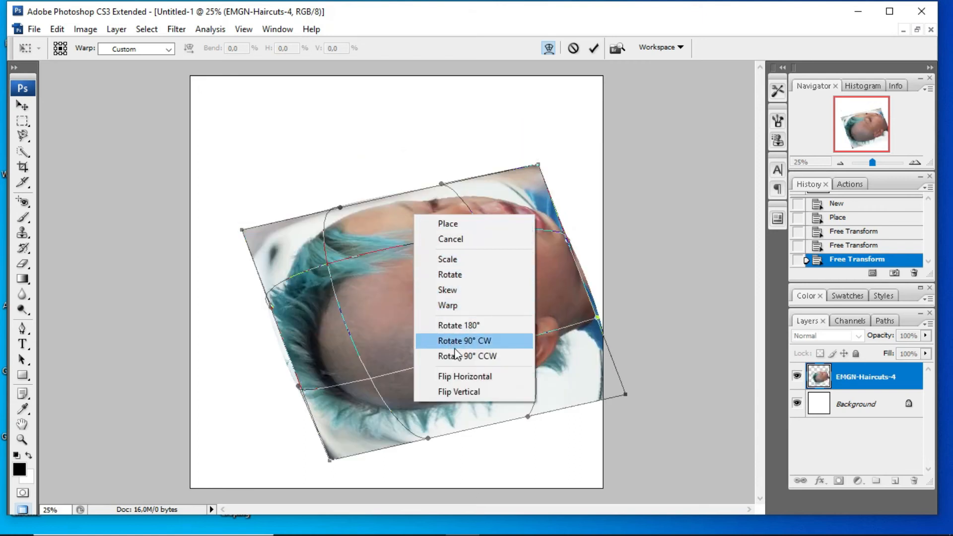
click(459, 376)
right_click(432, 265)
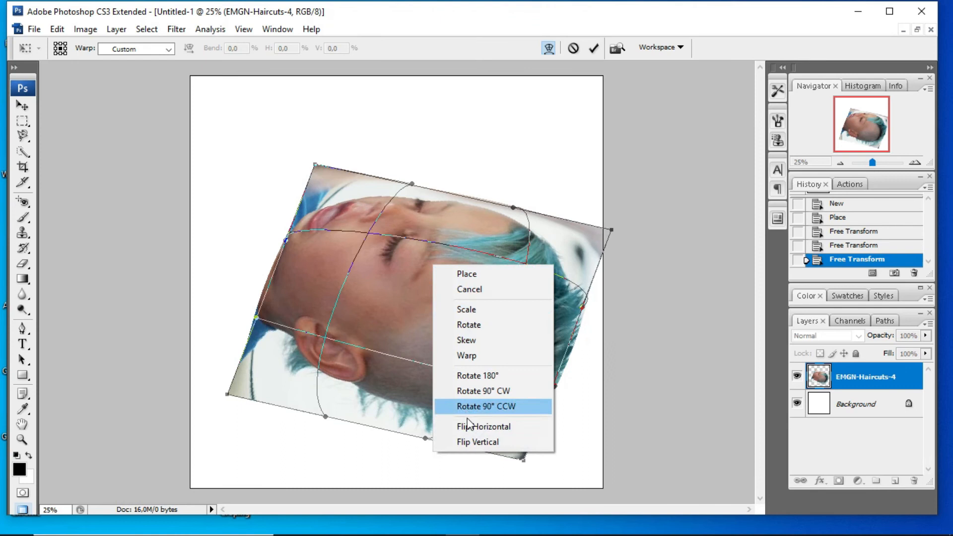
click(470, 441)
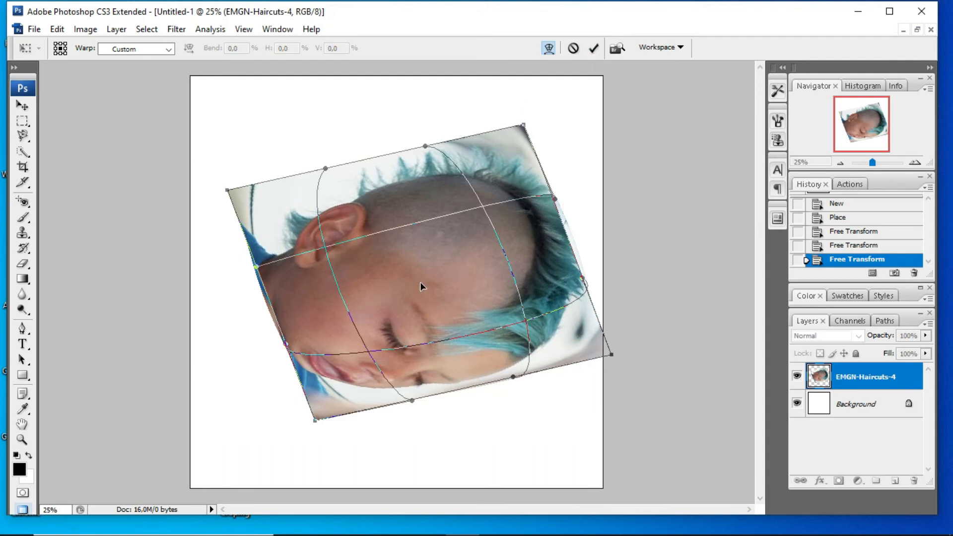
key(Return)
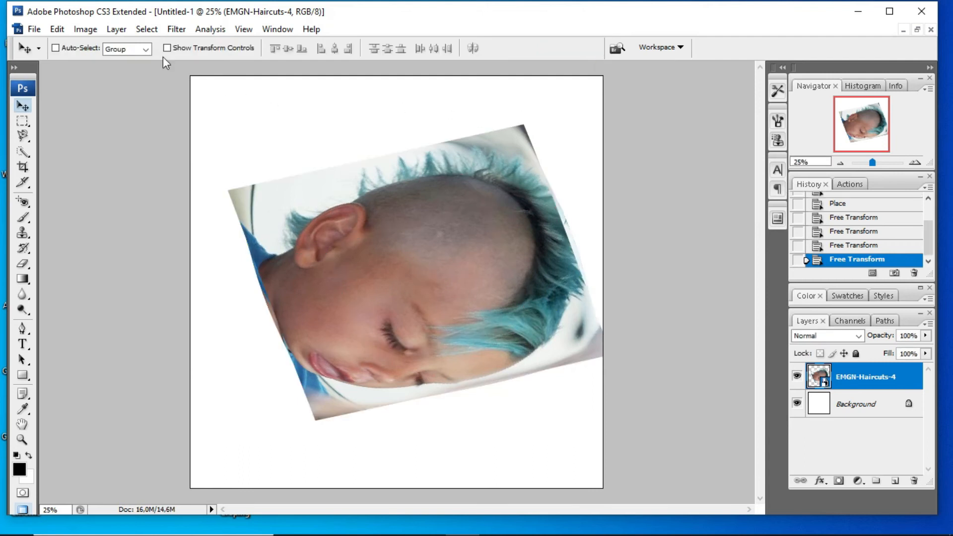
- Save the document as a JPEG named "Belajar free transform" in the Objek Croping folder
click(34, 30)
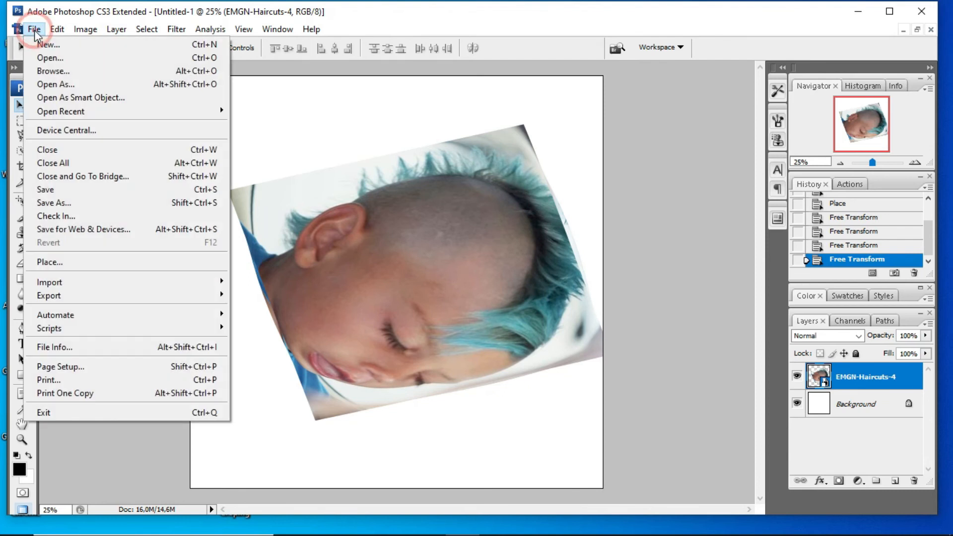
click(79, 205)
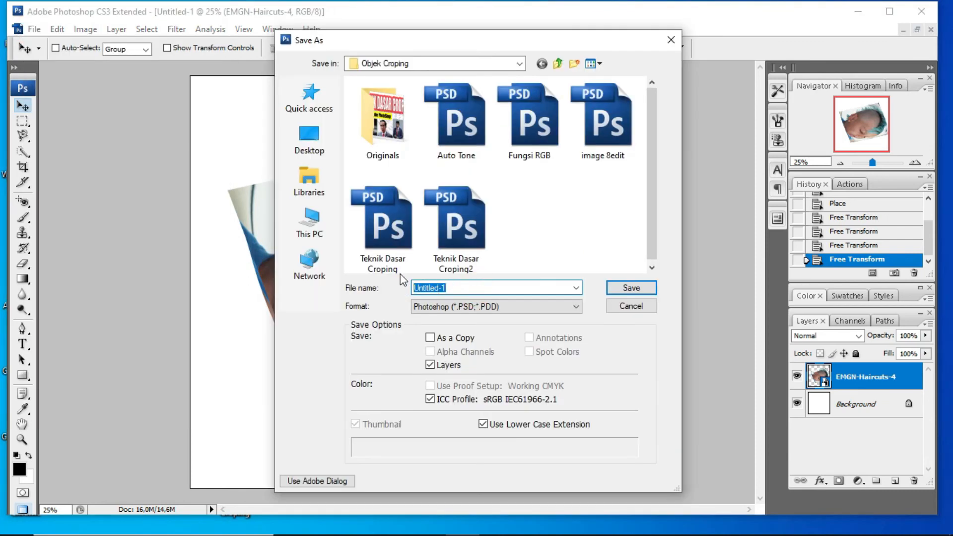
text(di)
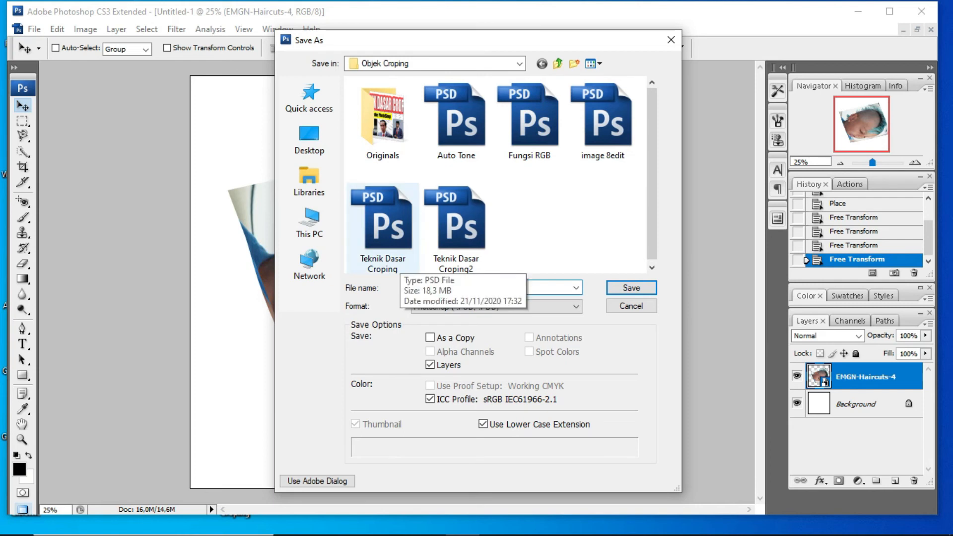
text(Belajar free transform)
click(485, 311)
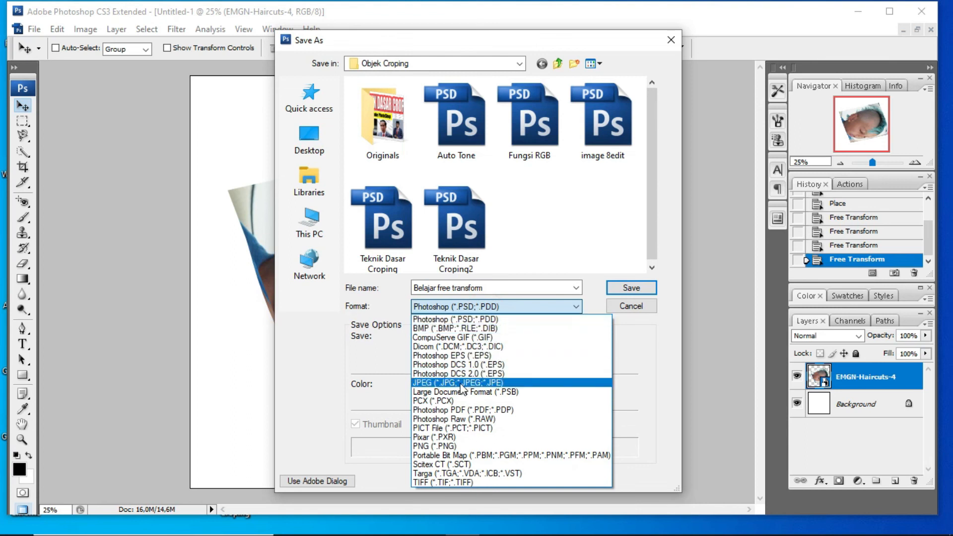
click(461, 383)
click(631, 288)
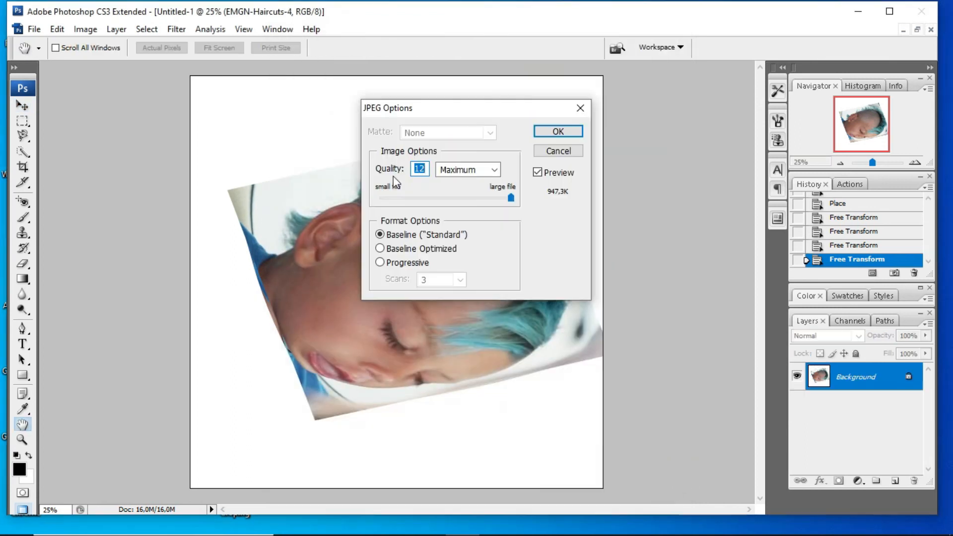
- Set the JPEG quality to 9 (High) with the Baseline ("Standard") format and confirm the export
click(446, 173)
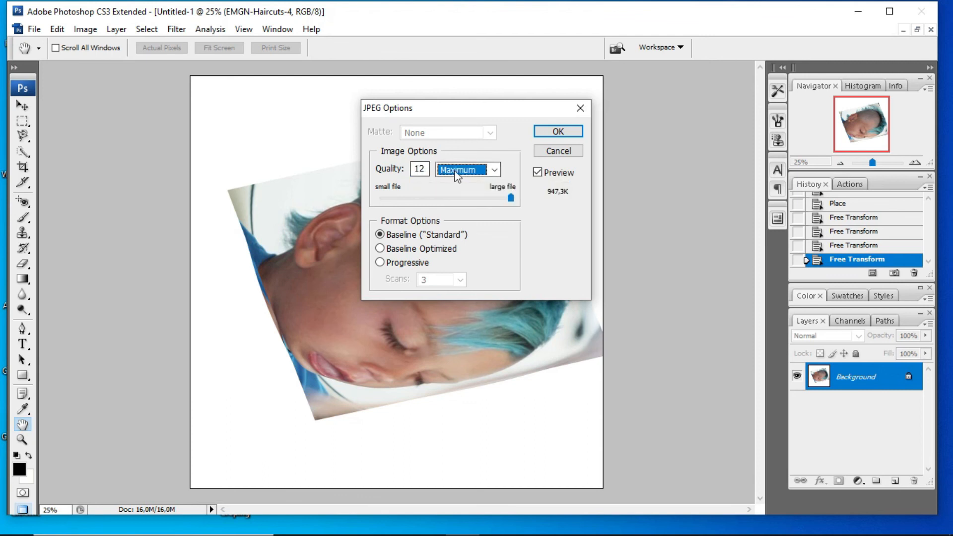
click(511, 199)
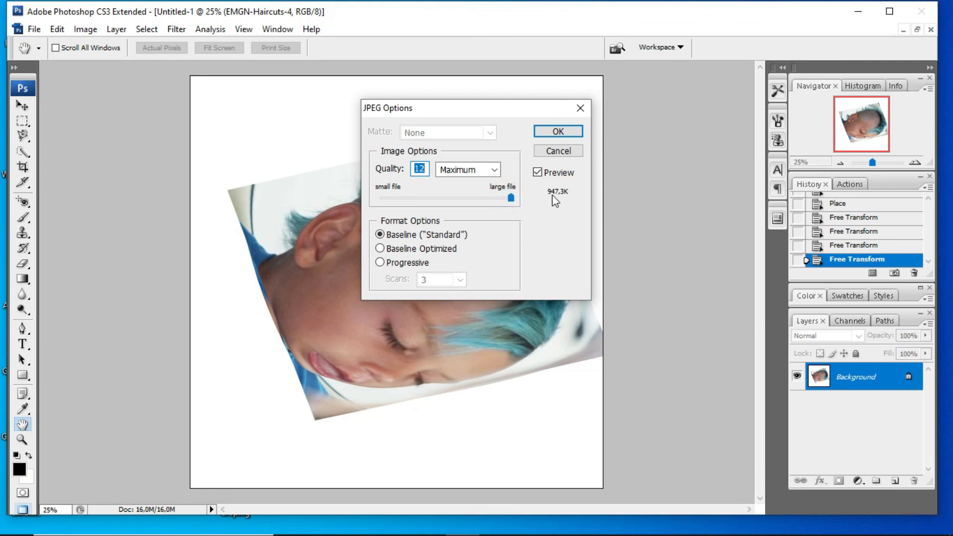
click(508, 199)
drag(508, 200, 477, 190)
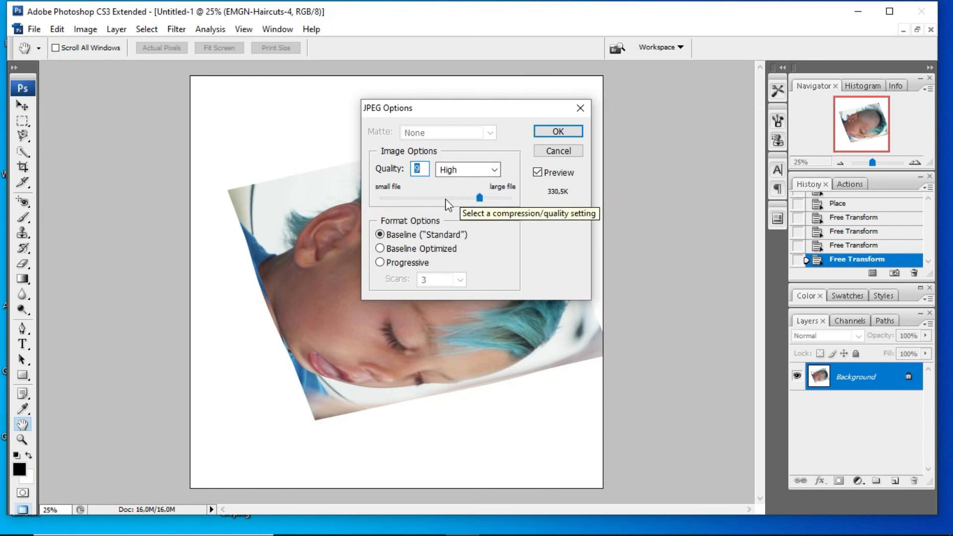
click(558, 131)
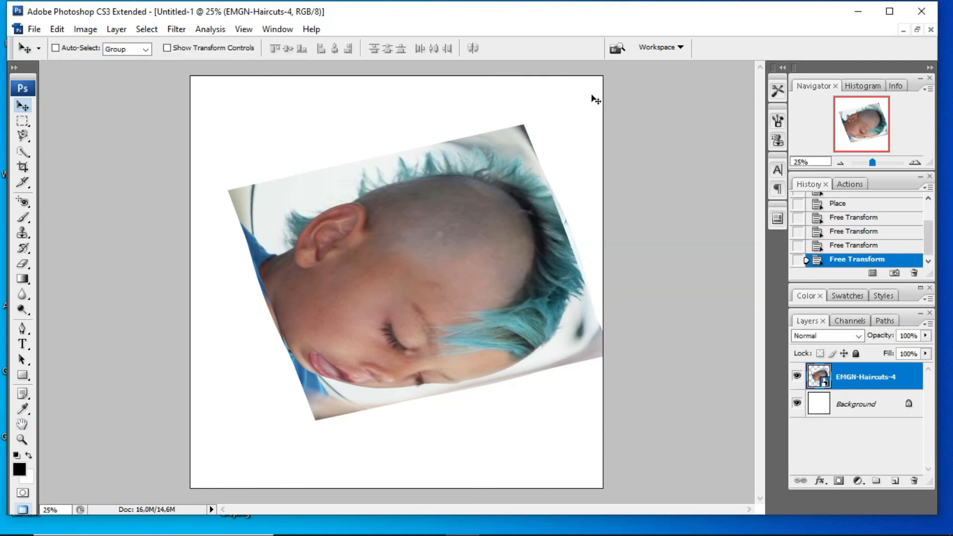